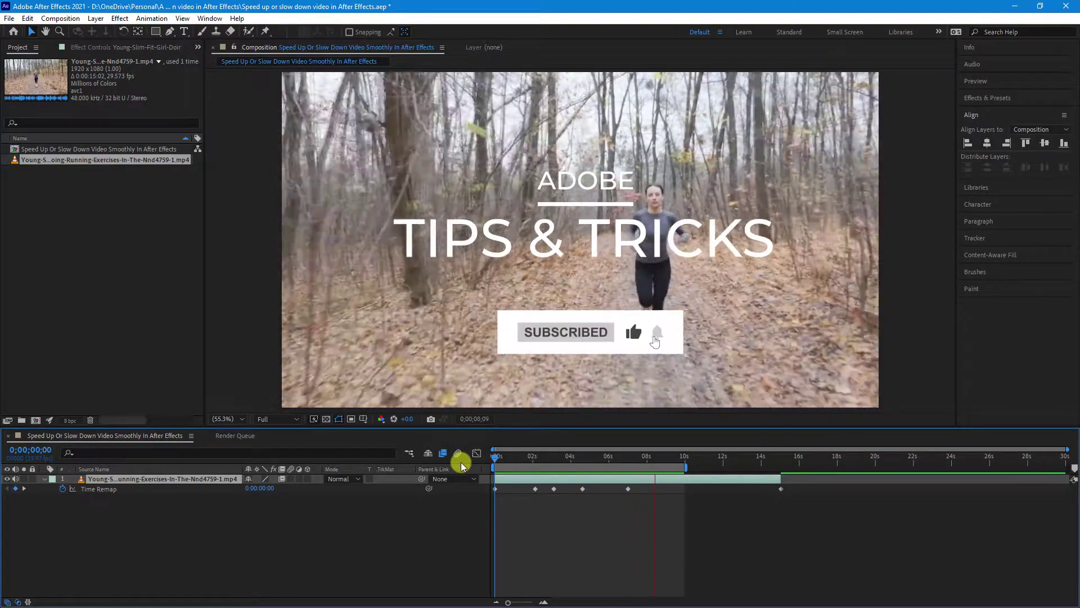
Step: Stop the retimed clip's preview at 0;00;09;16
{"action": "left_click", "coordinate": [557, 482]}
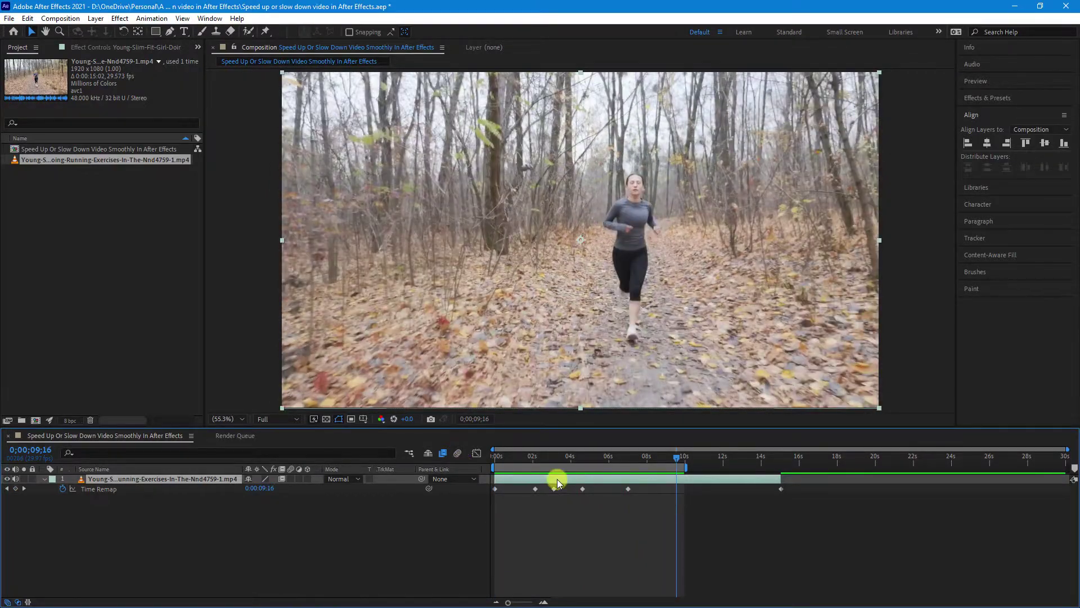
Step: Delete the retimed layer, add the running footage again, and return to 0;00
{"action": "key", "text": "Delete"}
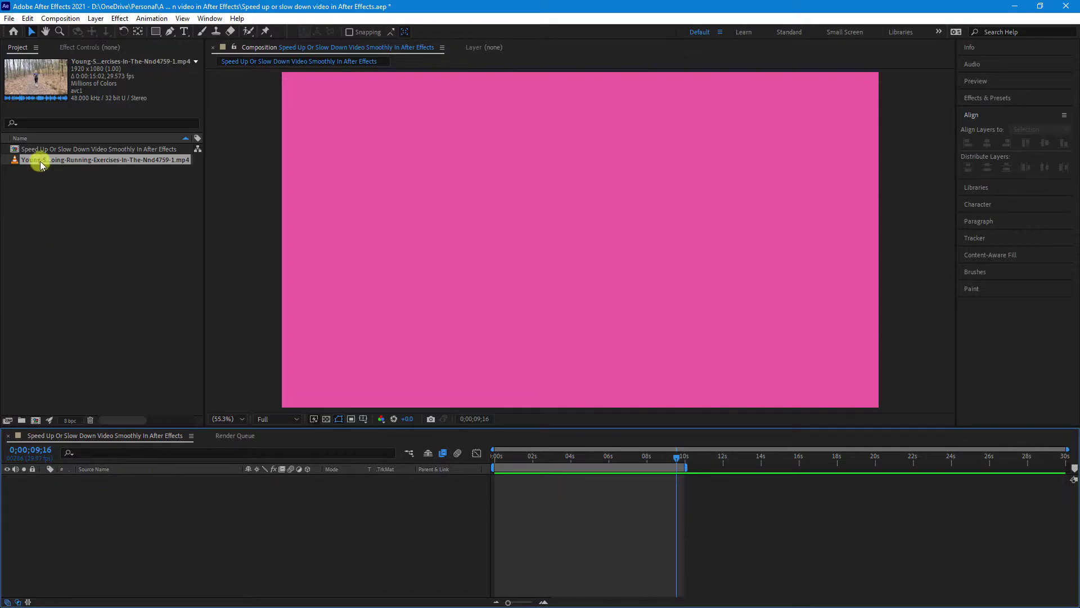
{"action": "left_click_drag", "start_coordinate": [40, 161], "coordinate": [565, 274]}
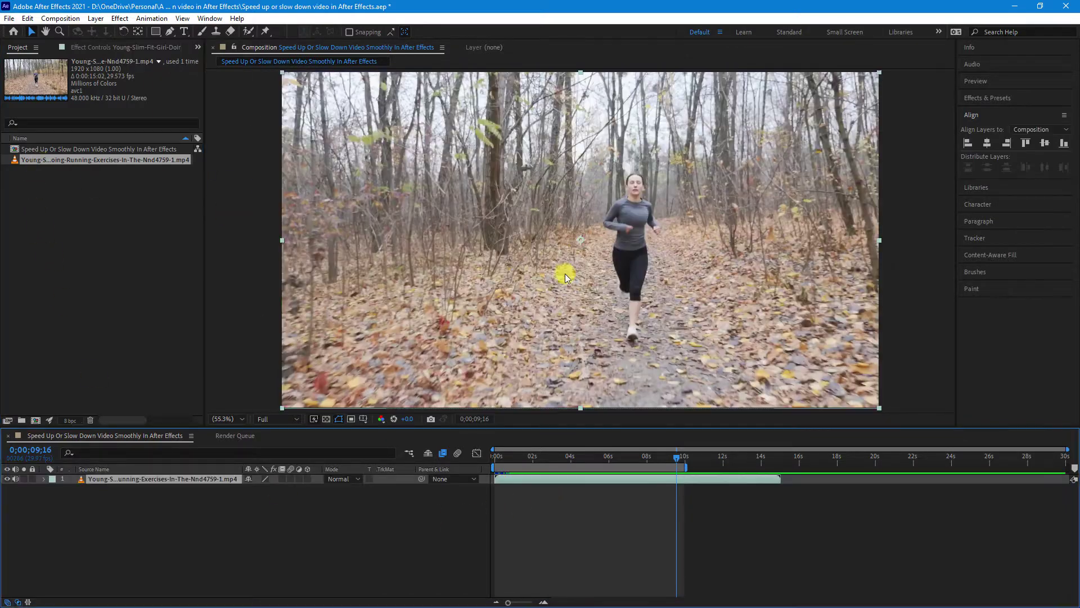
{"action": "left_click_drag", "start_coordinate": [670, 453], "coordinate": [482, 458]}
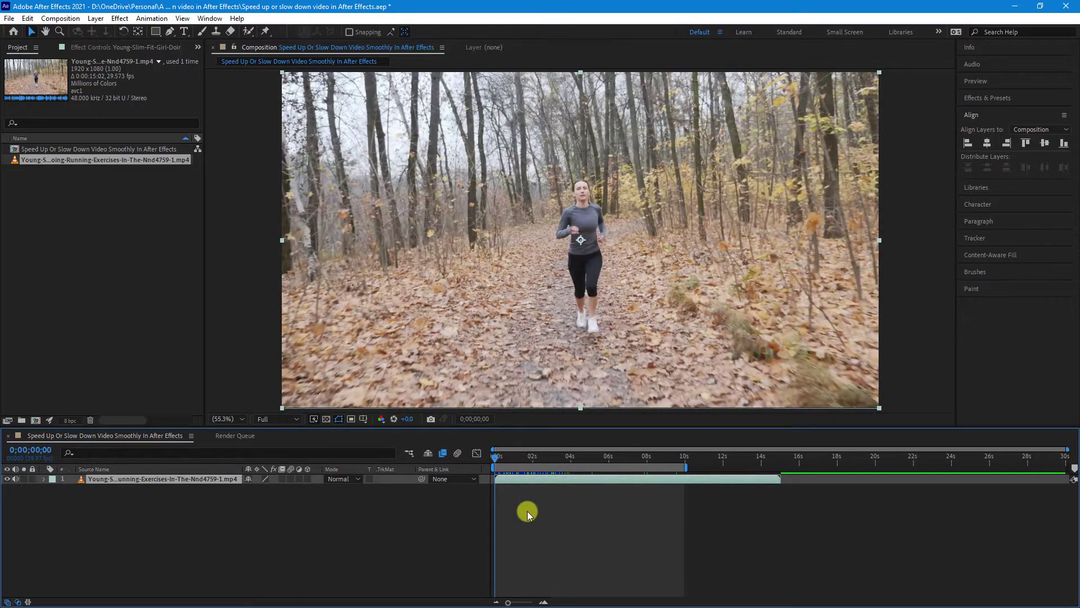
Step: Enable composition frame blending and cycle the layer's frame blending switch, including pixel motion
{"action": "left_click", "coordinate": [442, 454]}
{"action": "left_click", "coordinate": [282, 478]}
{"action": "left_click", "coordinate": [282, 479]}
{"action": "left_click", "coordinate": [282, 479]}
Step: Enable Time Remapping on the running layer, creating start and end keyframes
{"action": "right_click", "coordinate": [527, 482]}
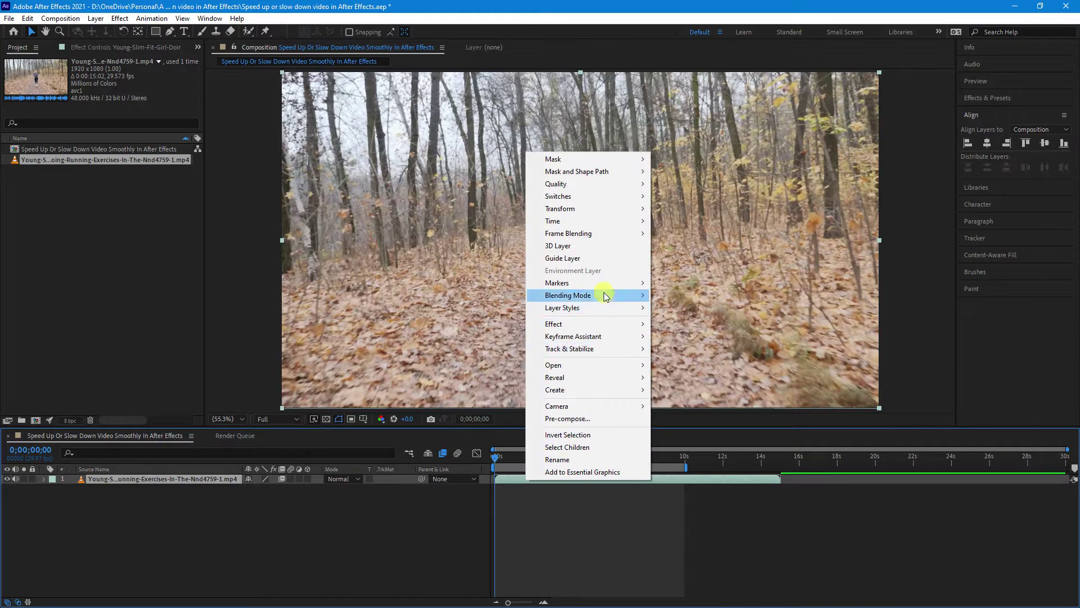
{"action": "mouse_move", "coordinate": [596, 221]}
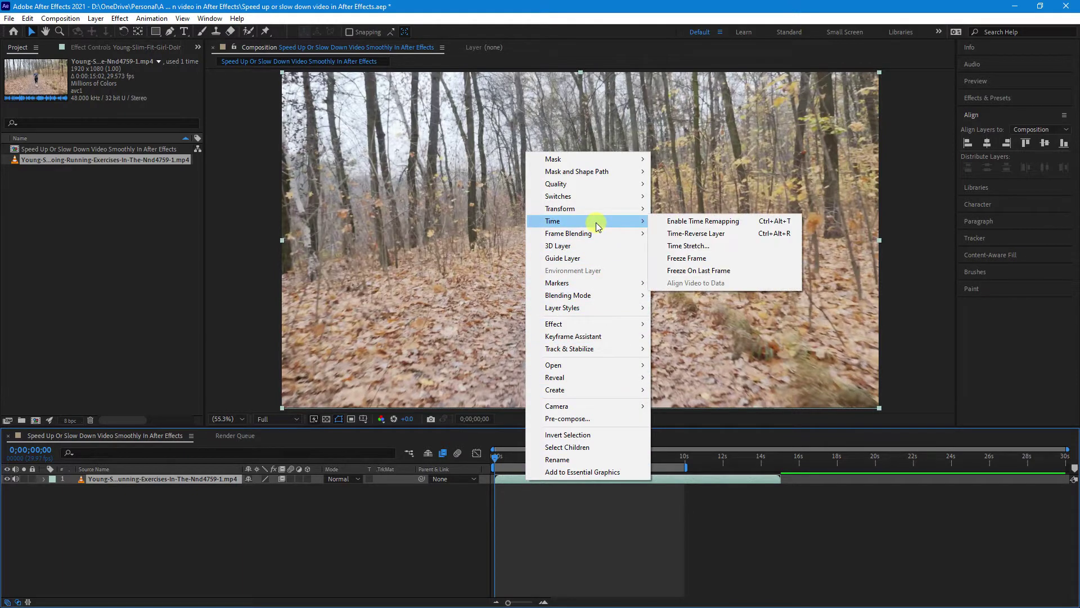
{"action": "left_click", "coordinate": [692, 223]}
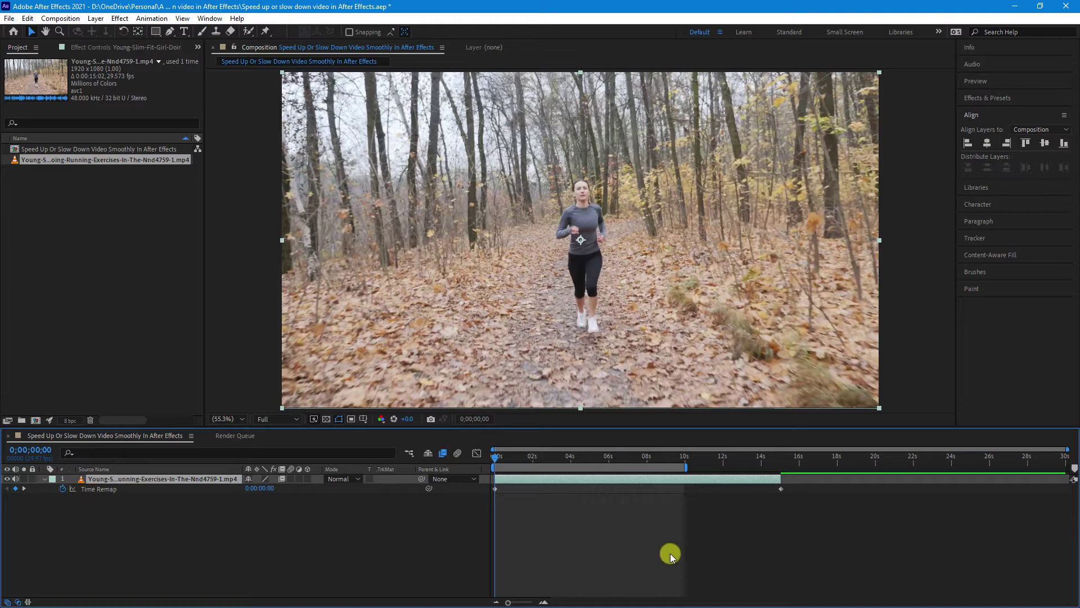
Step: Drag the end Time Remap keyframe earlier to preview a speed-up, then past 20 seconds
{"action": "left_click", "coordinate": [781, 488]}
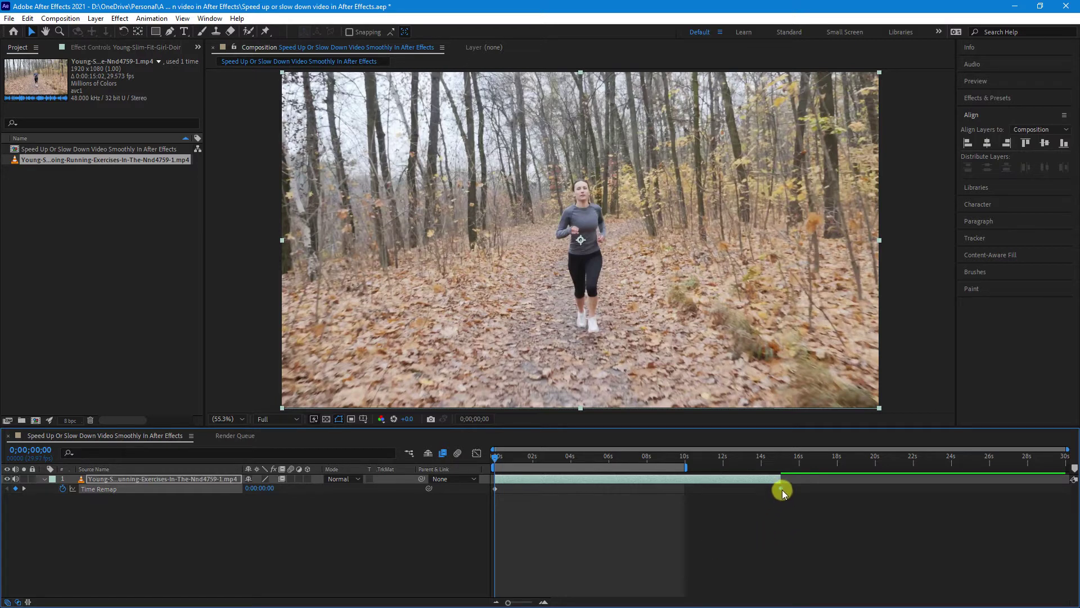
{"action": "left_click_drag", "start_coordinate": [781, 489], "coordinate": [636, 492]}
{"action": "key", "text": "space"}
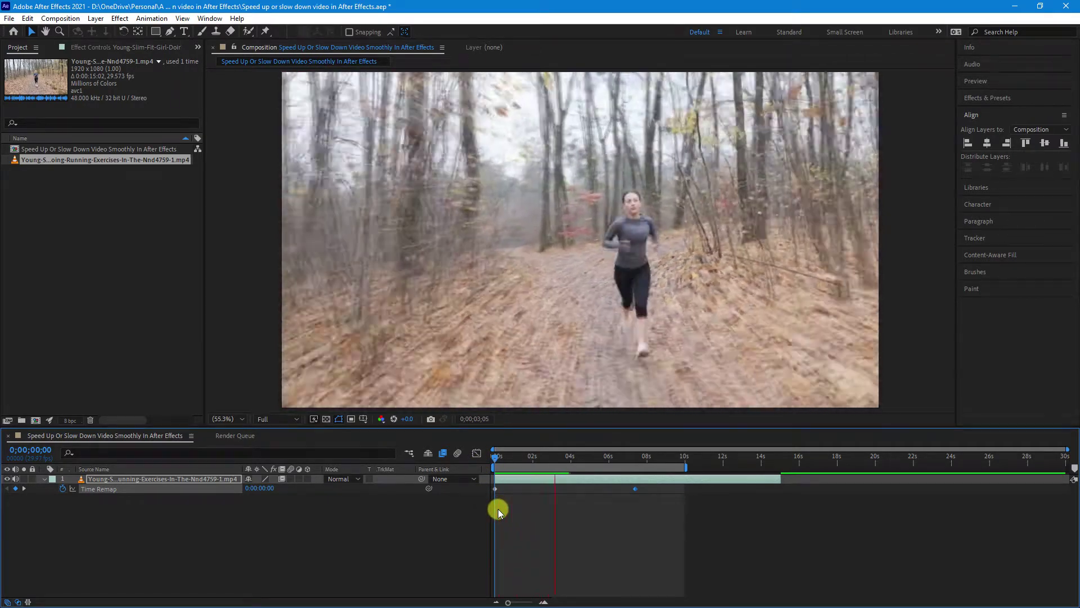
{"action": "left_click", "coordinate": [634, 488]}
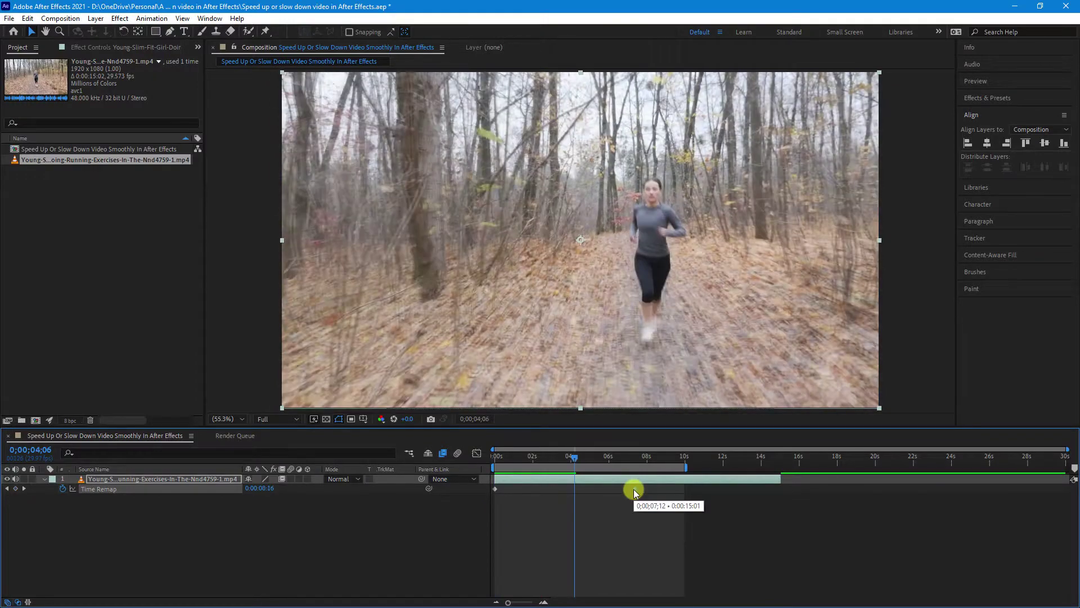
{"action": "left_click_drag", "start_coordinate": [634, 489], "coordinate": [884, 490]}
{"action": "left_click_drag", "start_coordinate": [572, 457], "coordinate": [470, 468]}
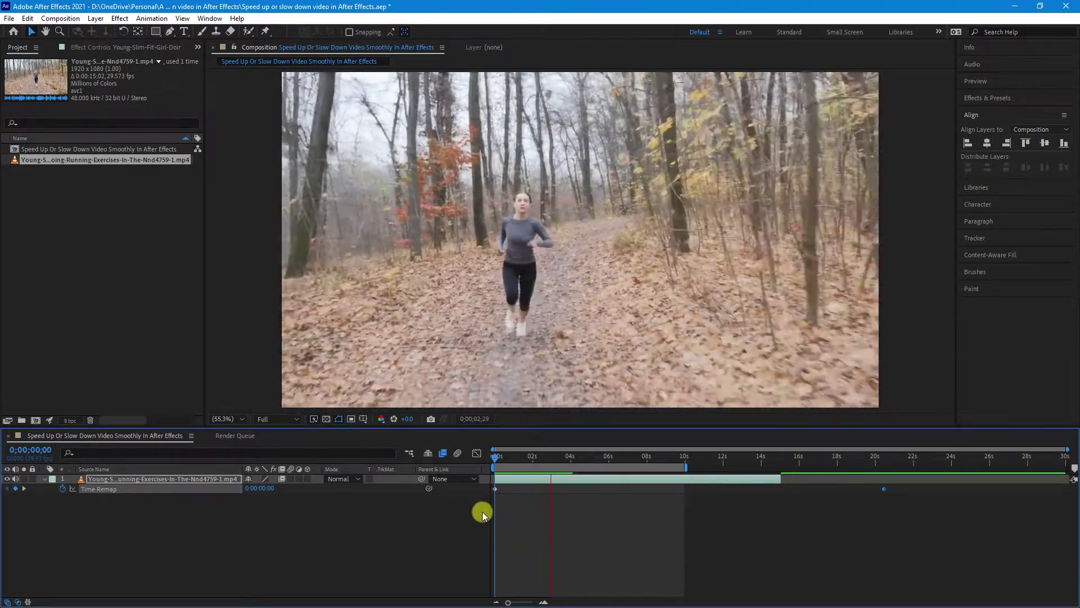
Step: Add Time Remap keyframes at 2 and 6 seconds
{"action": "left_click", "coordinate": [532, 477]}
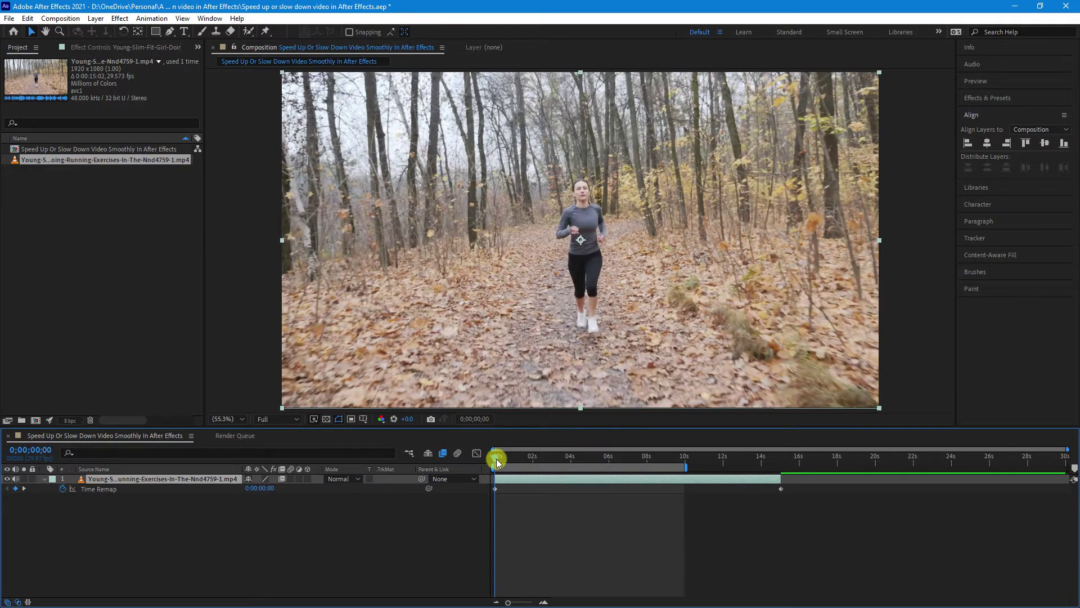
{"action": "left_click_drag", "start_coordinate": [497, 461], "coordinate": [535, 458]}
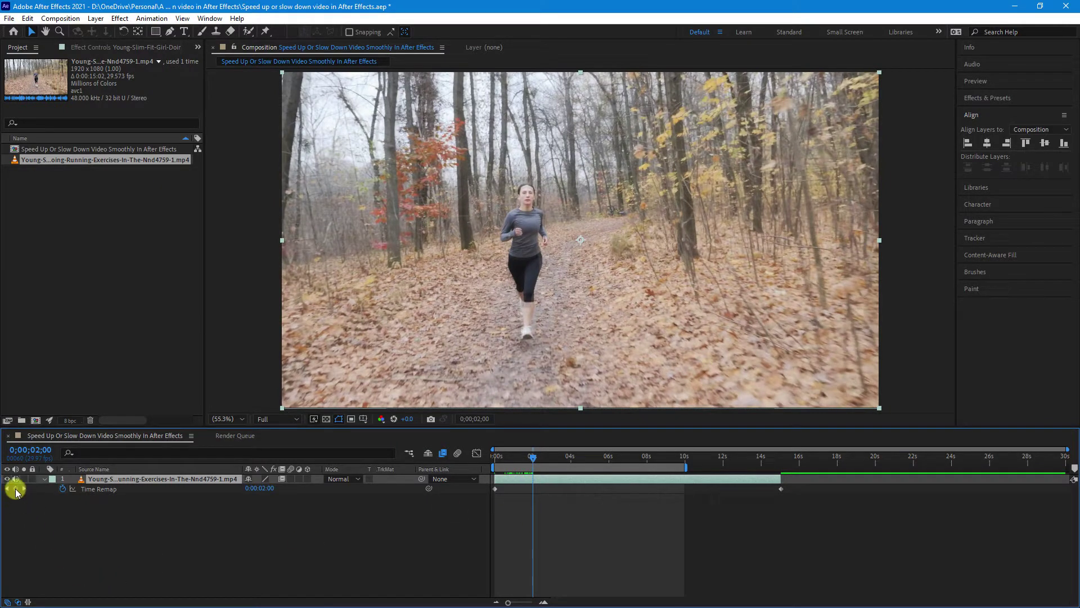
{"action": "left_click", "coordinate": [15, 489]}
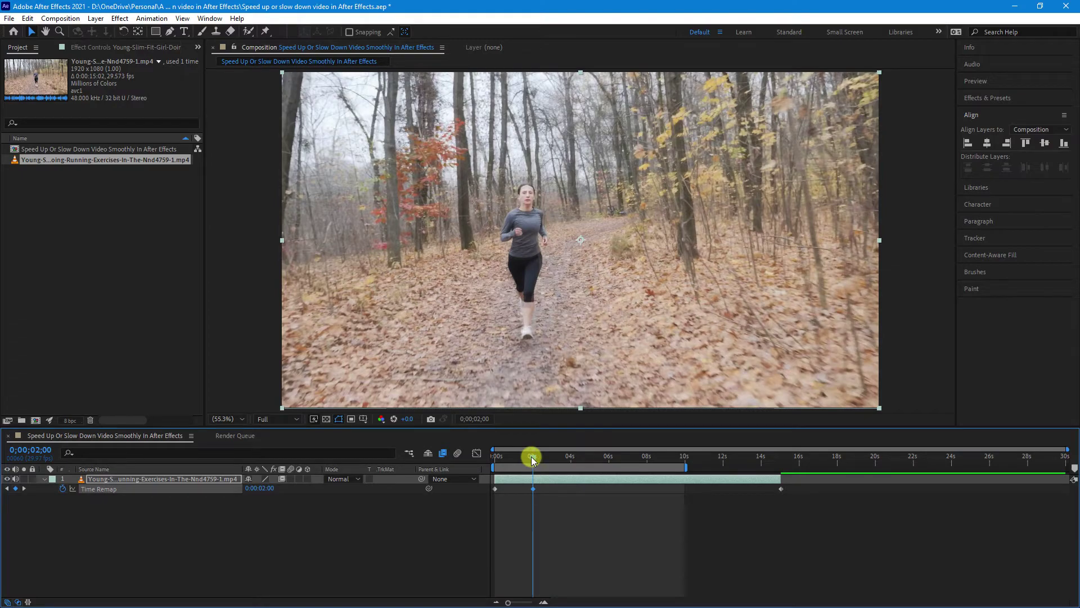
{"action": "left_click_drag", "start_coordinate": [531, 457], "coordinate": [609, 465]}
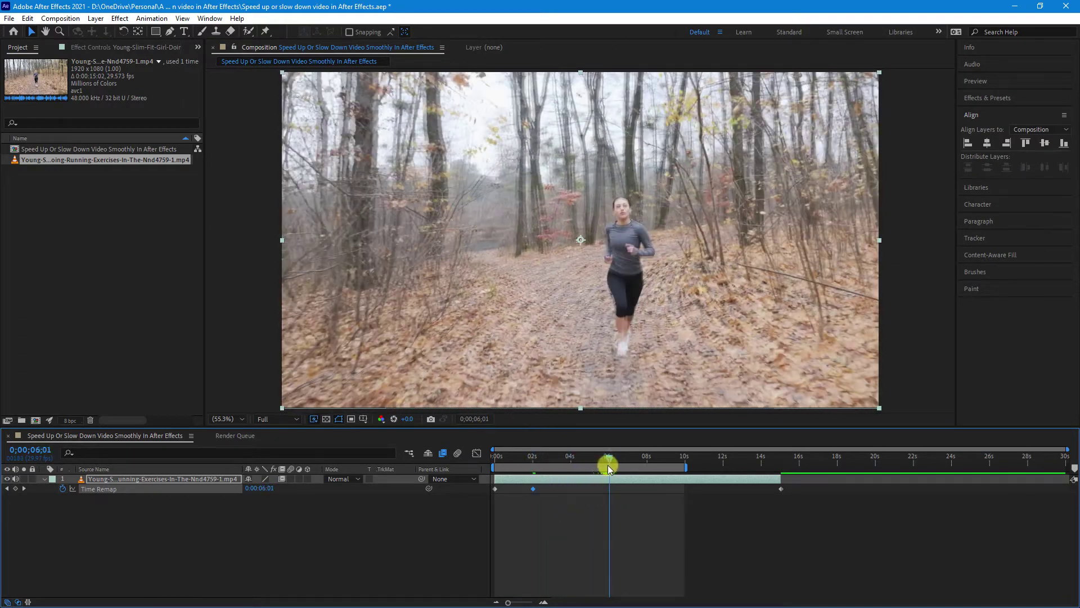
{"action": "left_click", "coordinate": [14, 489]}
Step: Pull the 6-second keyframe back to about 3.5 seconds and preview the faster run
{"action": "left_click_drag", "start_coordinate": [799, 497], "coordinate": [603, 487]}
{"action": "left_click_drag", "start_coordinate": [609, 491], "coordinate": [562, 493]}
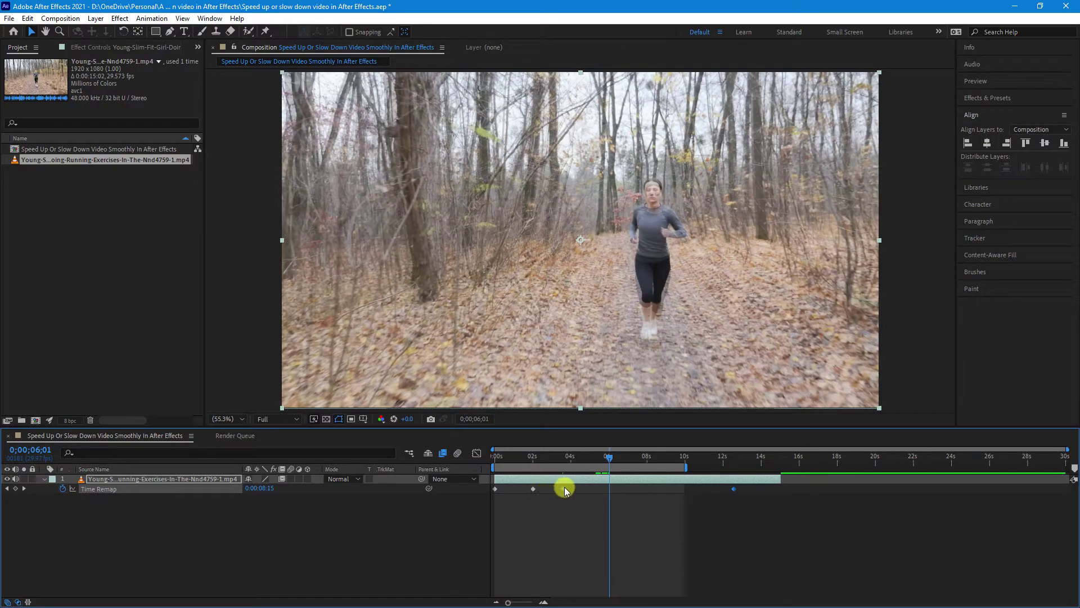
{"action": "left_click_drag", "start_coordinate": [611, 456], "coordinate": [495, 479]}
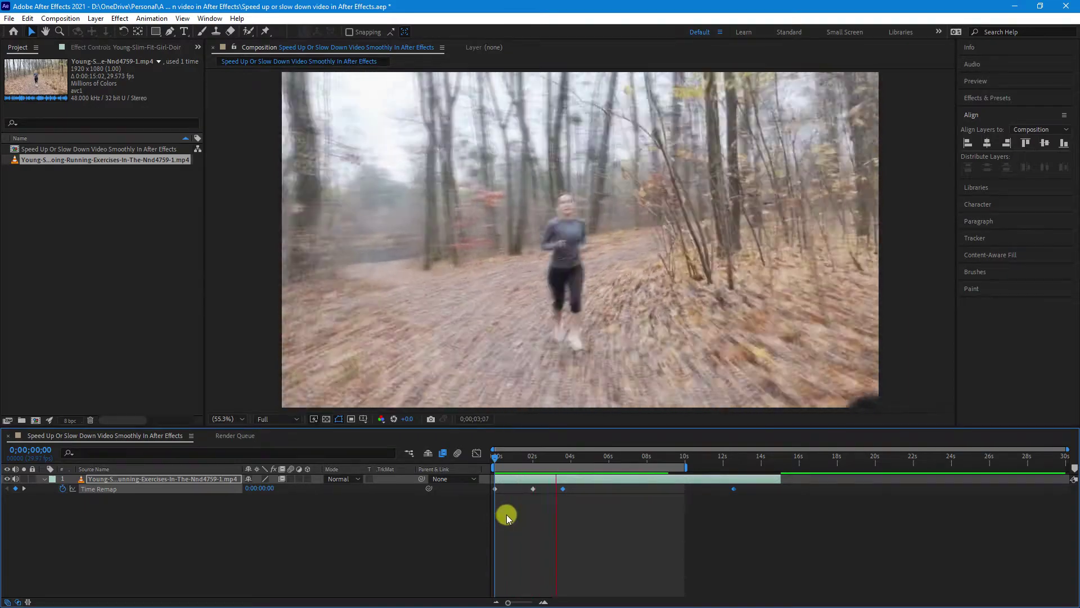
{"action": "key", "text": "space"}
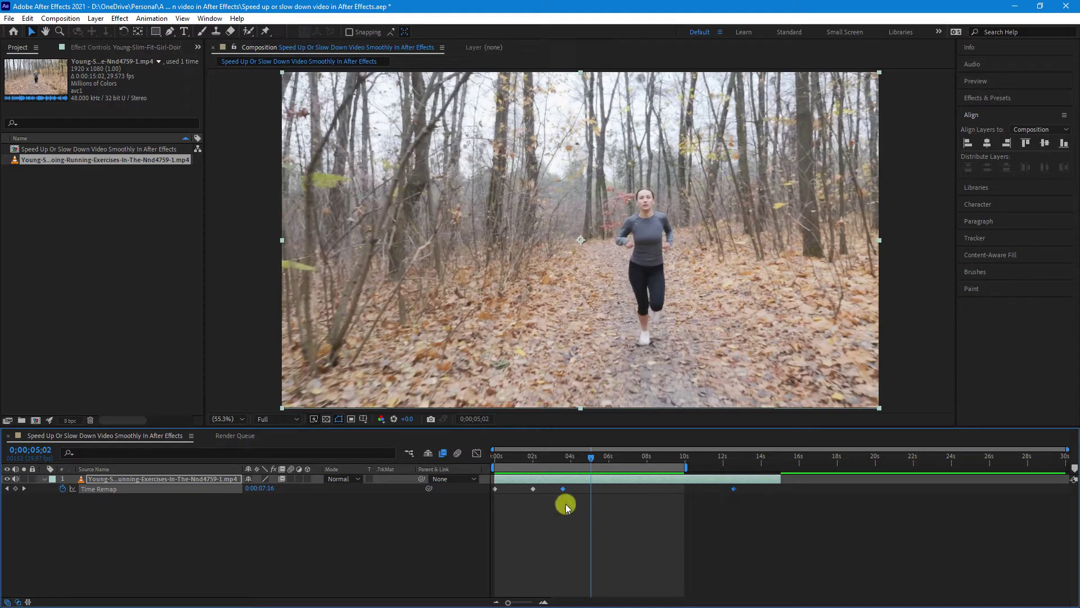
{"action": "left_click", "coordinate": [563, 489]}
{"action": "left_click", "coordinate": [733, 488], "text": "shift"}
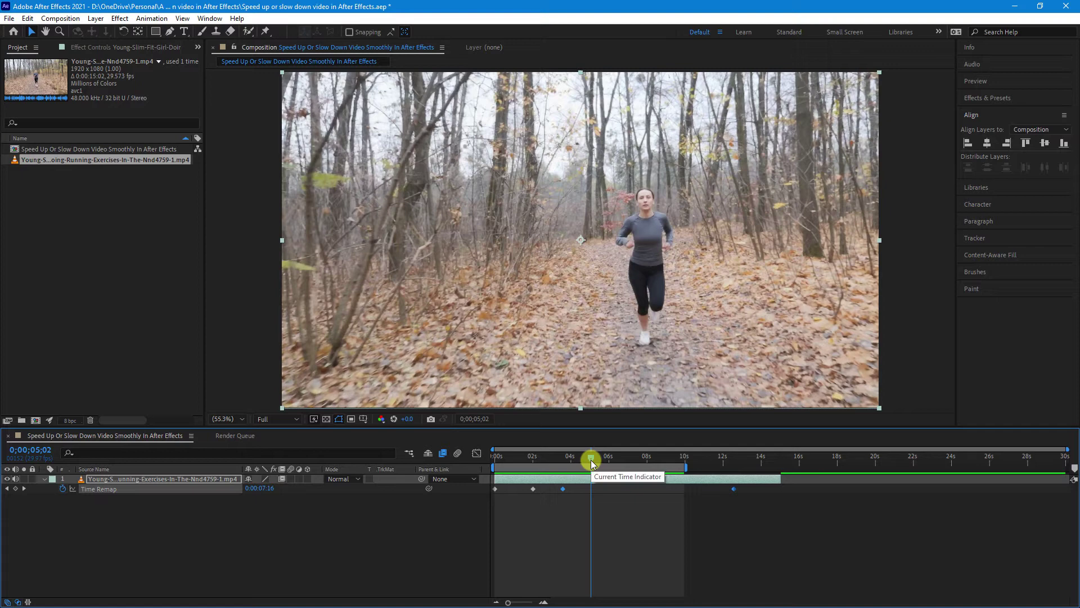
Step: Add Time Remap keyframes at 5;02 and 5;22, spreading the later one to about 8 seconds
{"action": "left_click", "coordinate": [596, 479]}
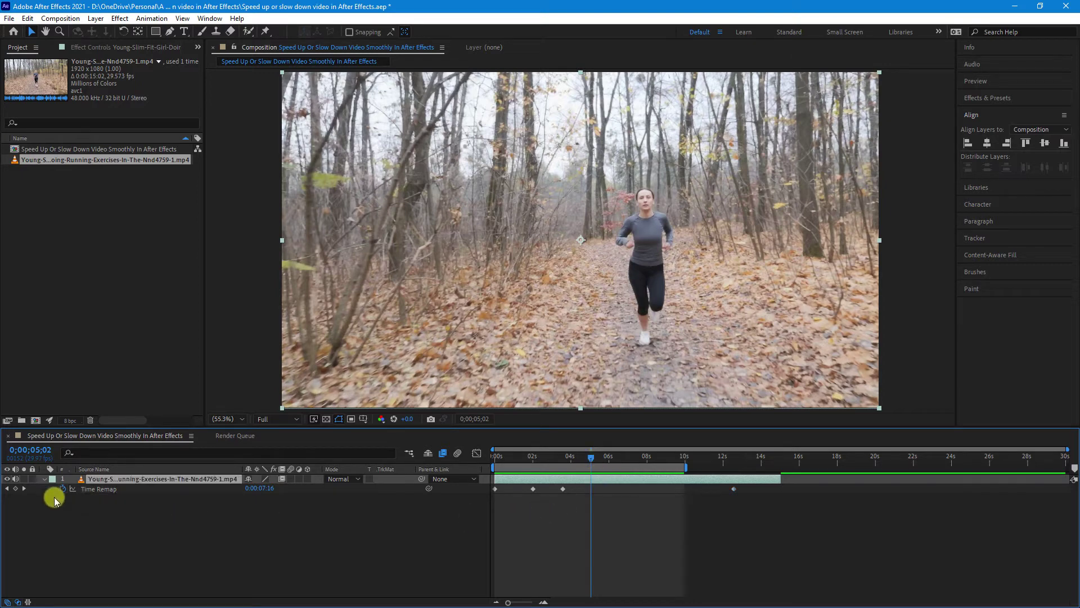
{"action": "left_click", "coordinate": [15, 489]}
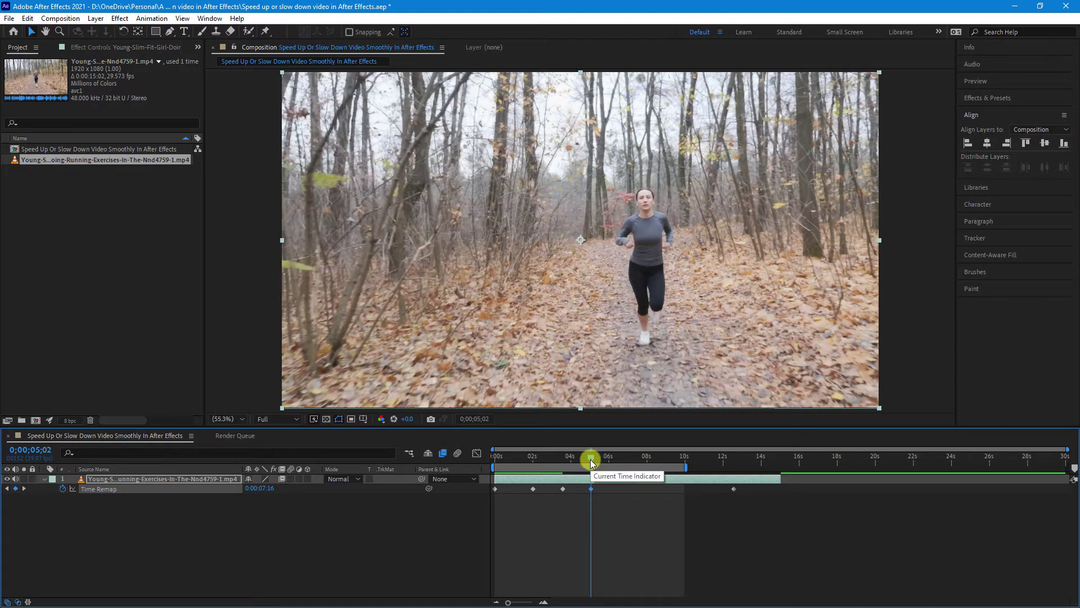
{"action": "left_click_drag", "start_coordinate": [590, 458], "coordinate": [604, 460]}
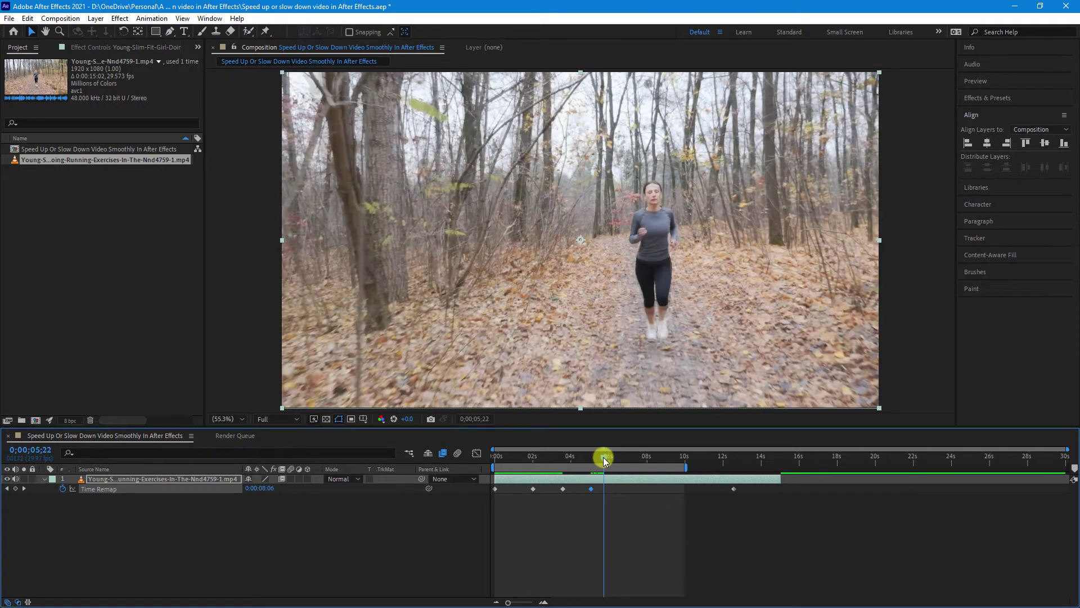
{"action": "left_click", "coordinate": [15, 489]}
{"action": "left_click_drag", "start_coordinate": [758, 501], "coordinate": [672, 483]}
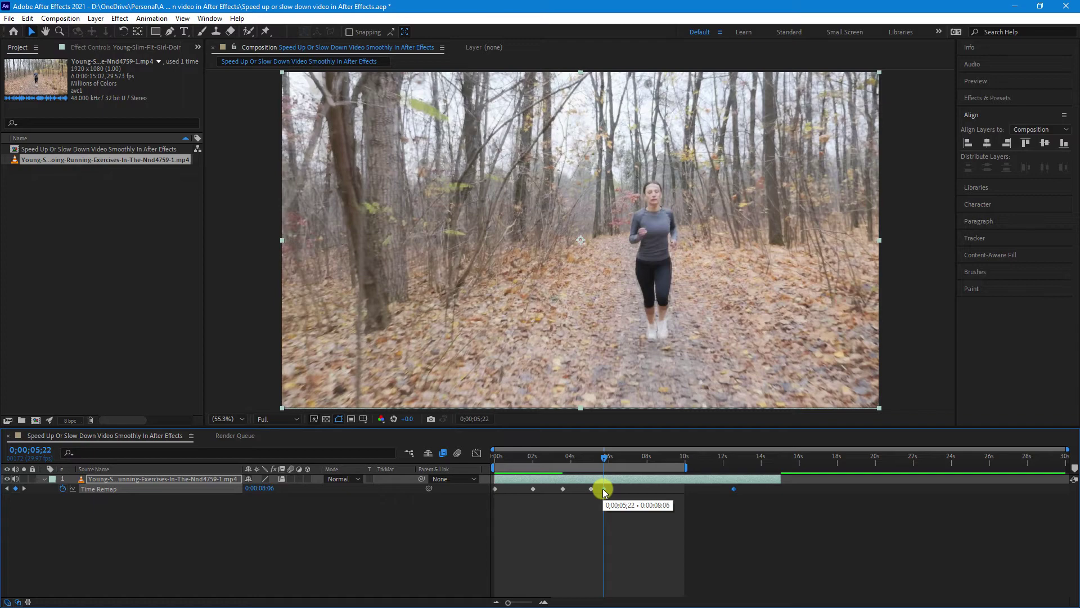
{"action": "left_click_drag", "start_coordinate": [605, 493], "coordinate": [646, 484]}
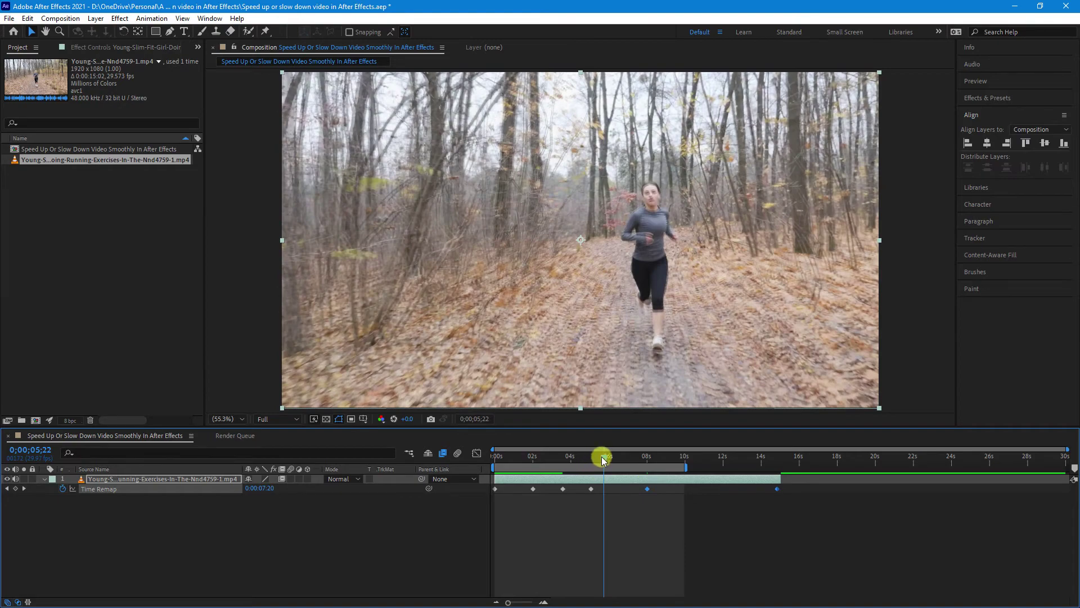
{"action": "left_click_drag", "start_coordinate": [600, 456], "coordinate": [463, 486]}
Step: Preview the retimed run, stopping at 0;00;09;22, and toggle composition frame blending off and on
{"action": "key", "text": "space"}
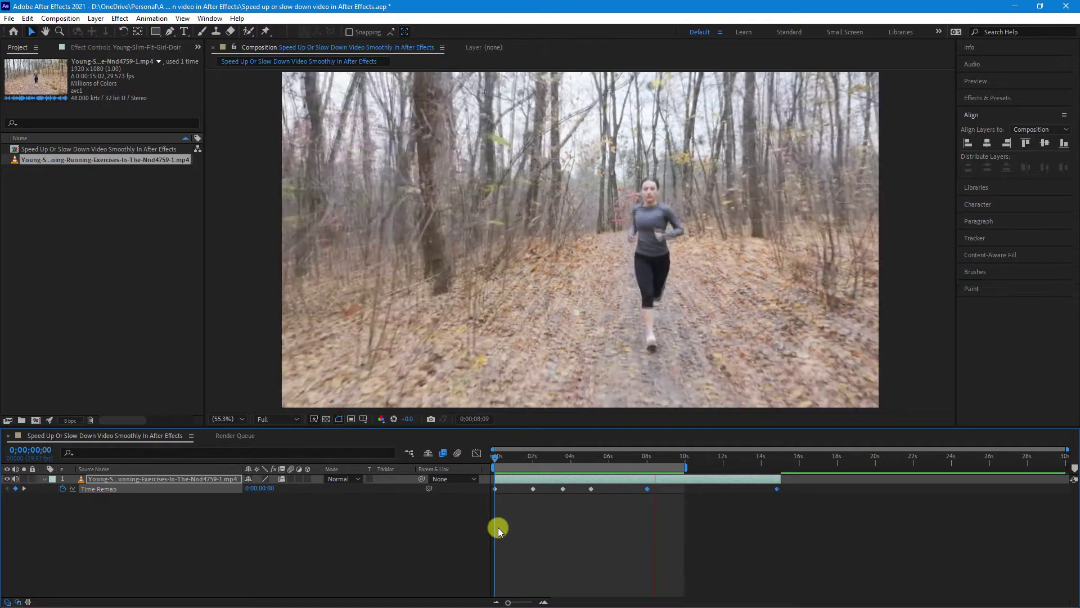
{"action": "key", "text": "space"}
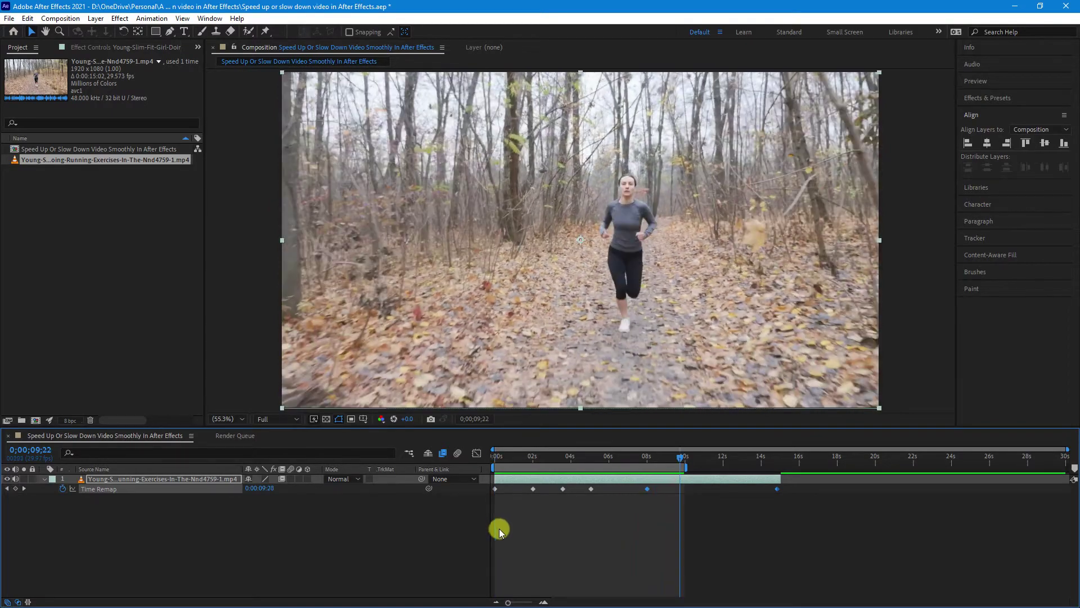
{"action": "left_click", "coordinate": [443, 453]}
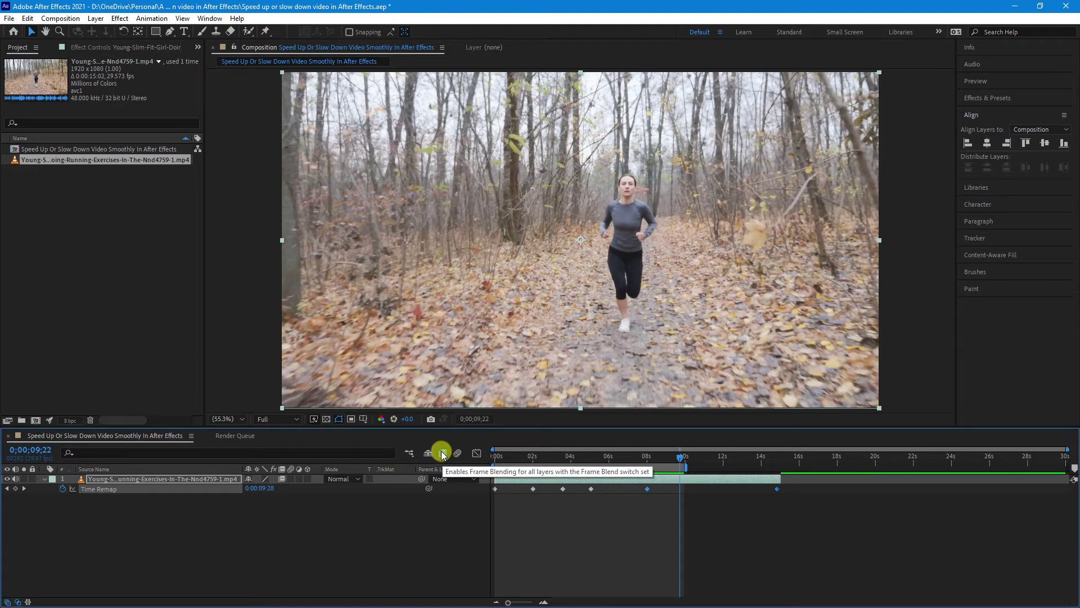
{"action": "left_click", "coordinate": [442, 454]}
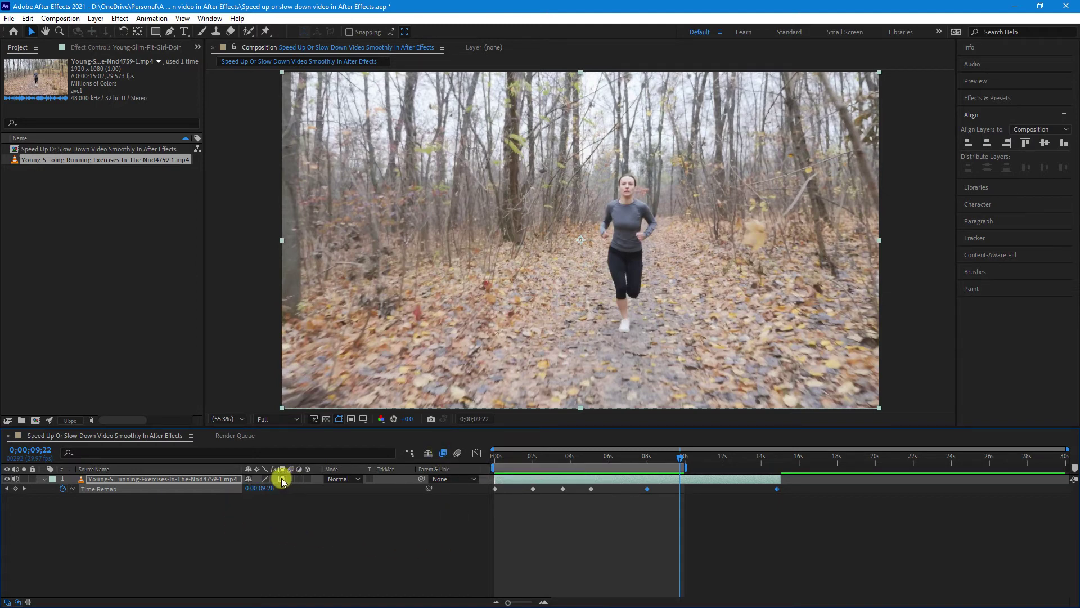